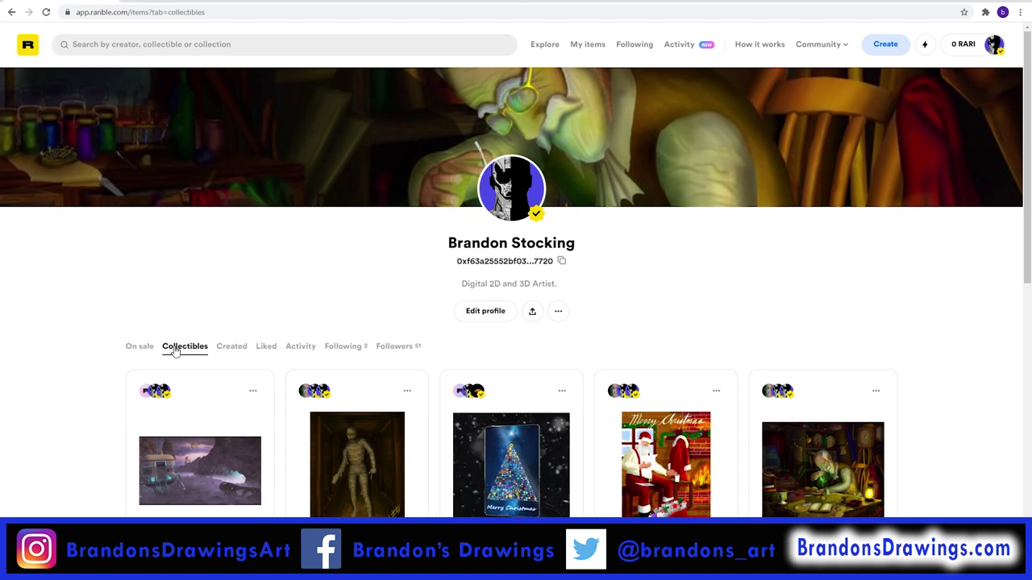
Start creating a collectible and look over the form for the Multiple type
left_click(223, 350)
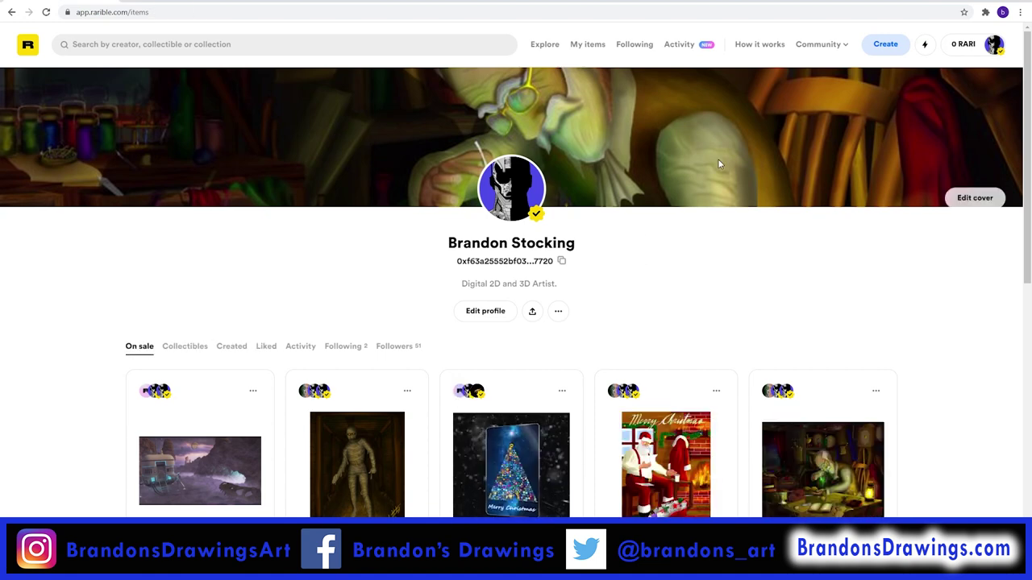
left_click(886, 47)
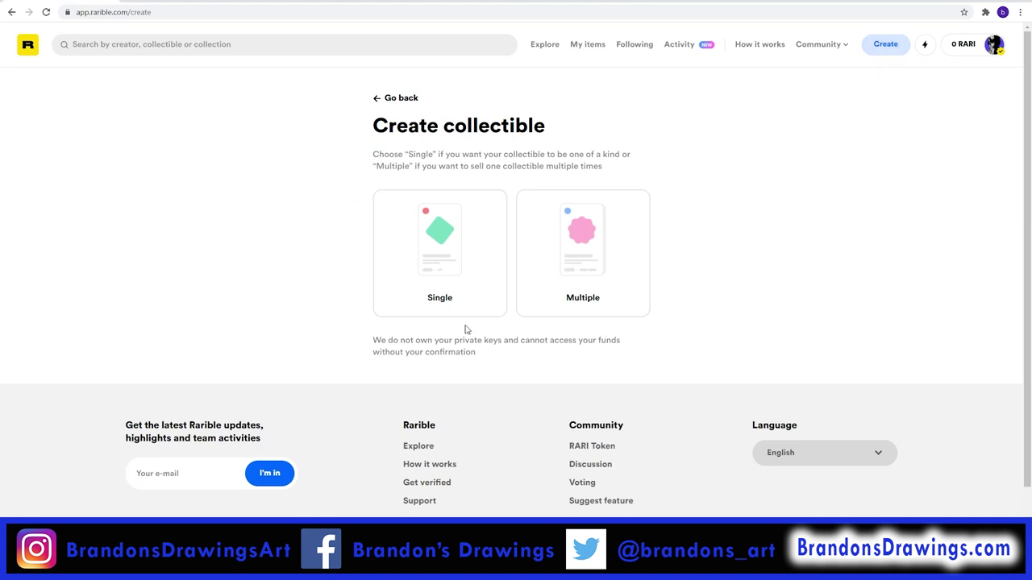
left_click(562, 314)
scroll(493, 329, "down", 2)
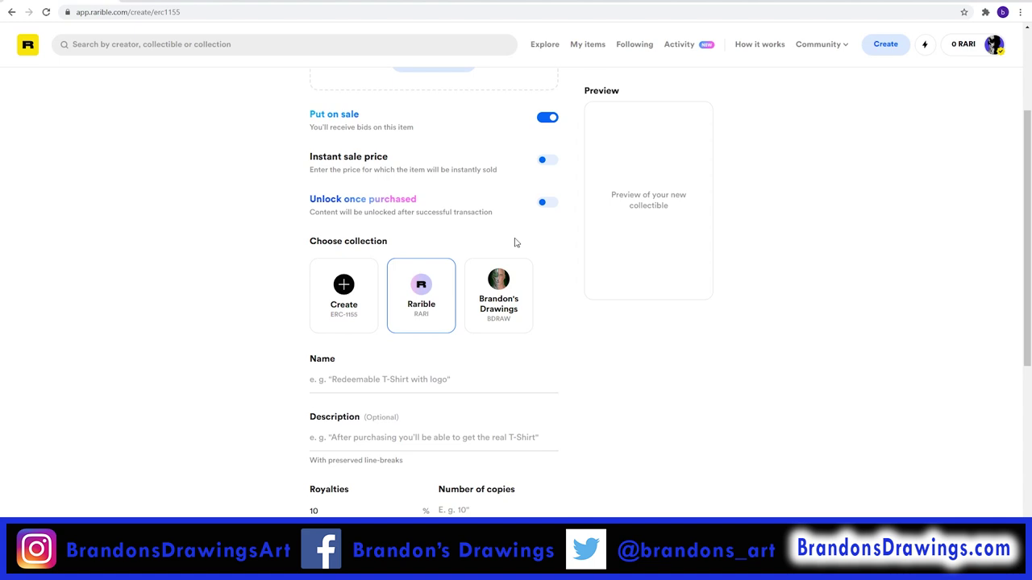
Review the creation form for a Single collectible and return to the collectible type choice
left_click(12, 13)
left_click(479, 293)
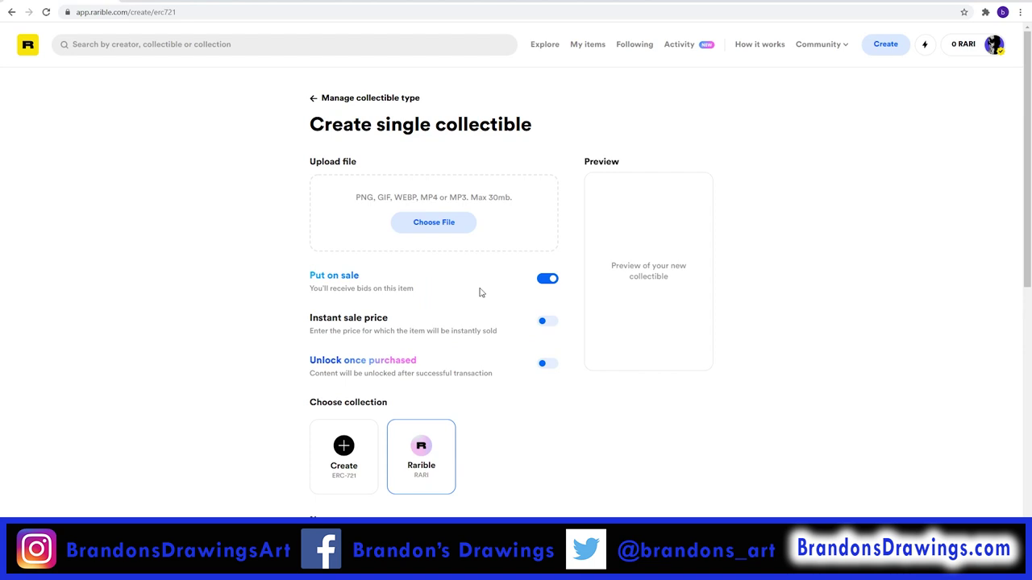
scroll(480, 293, "down", 1)
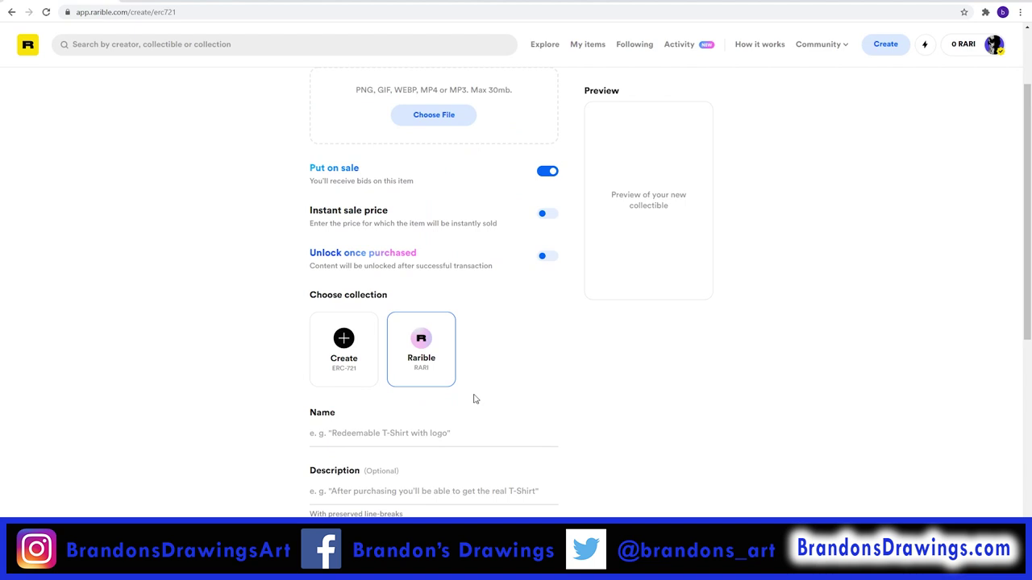
scroll(473, 398, "up", 2)
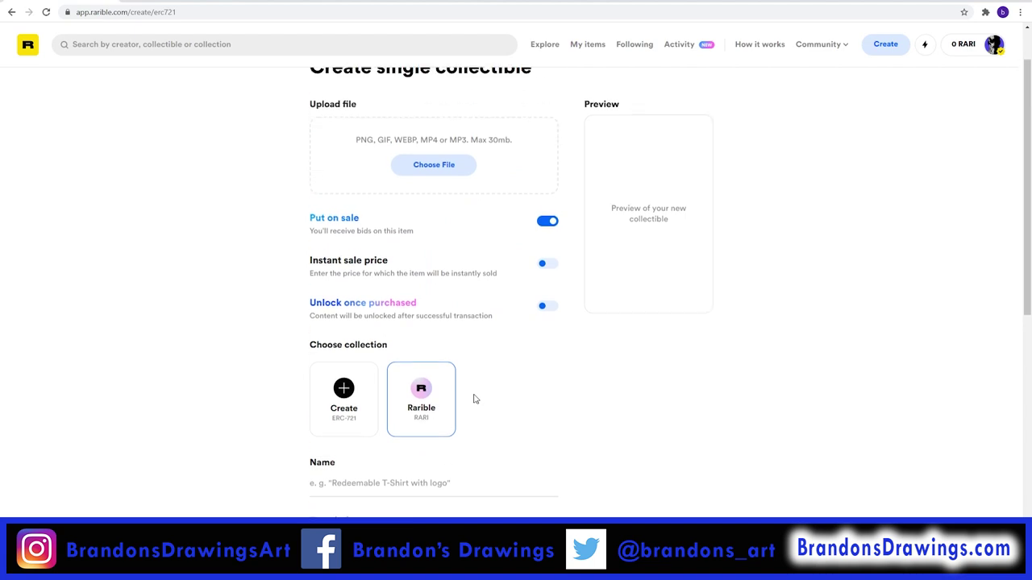
left_click(12, 13)
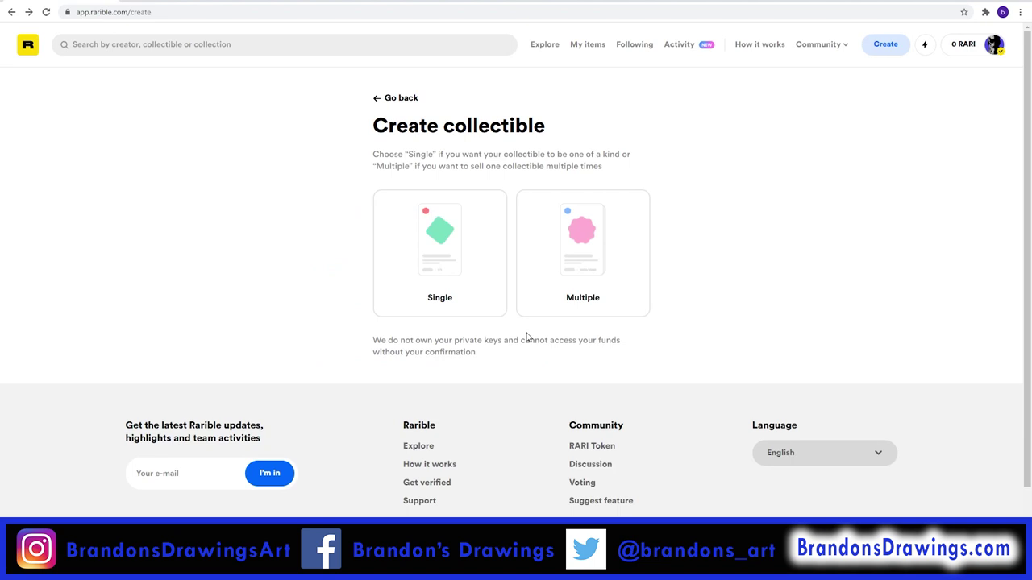
Begin a Multiple collectible and upload NFT Black Sunday Stroll - Low Res.png as its file
left_click(577, 282)
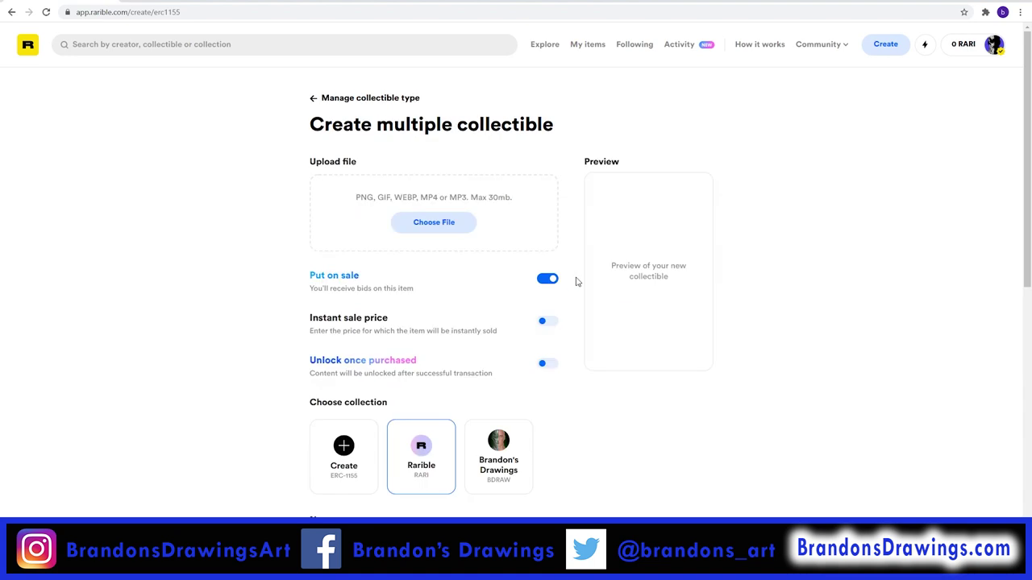
left_click(446, 229)
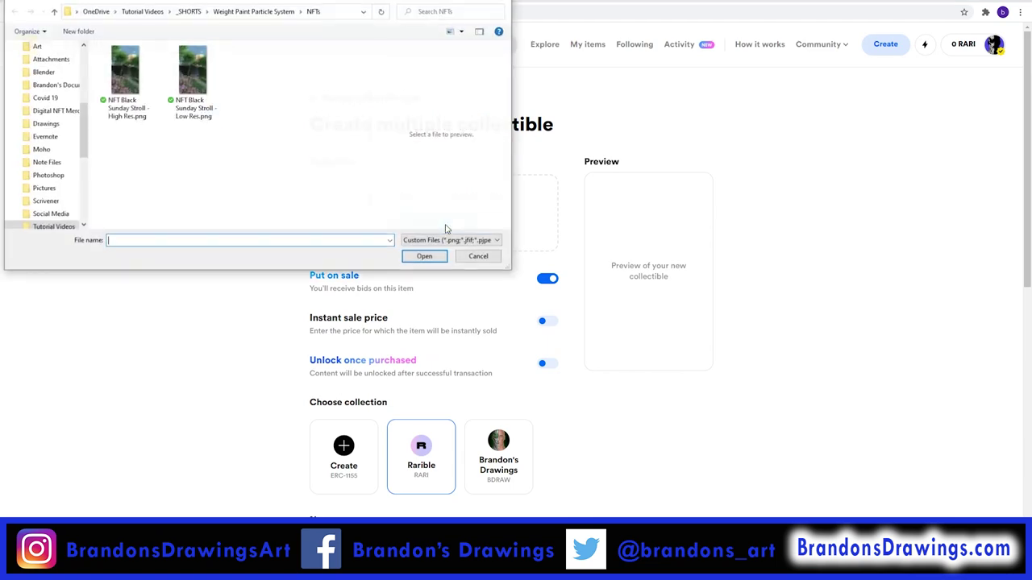
double_click(196, 113)
scroll(649, 417, "down", 1)
scroll(649, 418, "down", 1)
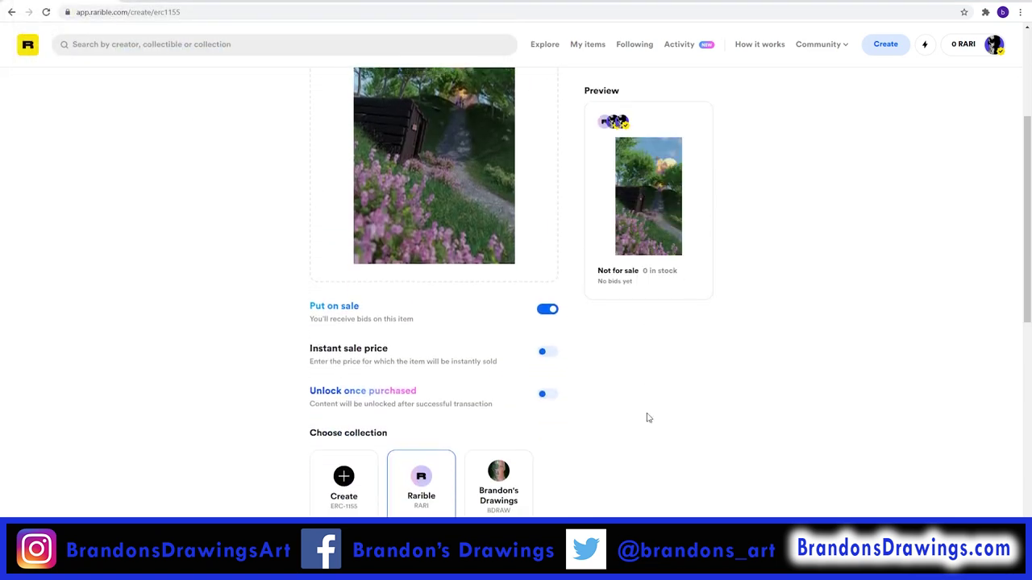
Enable an instant sale price of .04 ETH and turn on unlockable content for the buyer after purchase
left_click(545, 353)
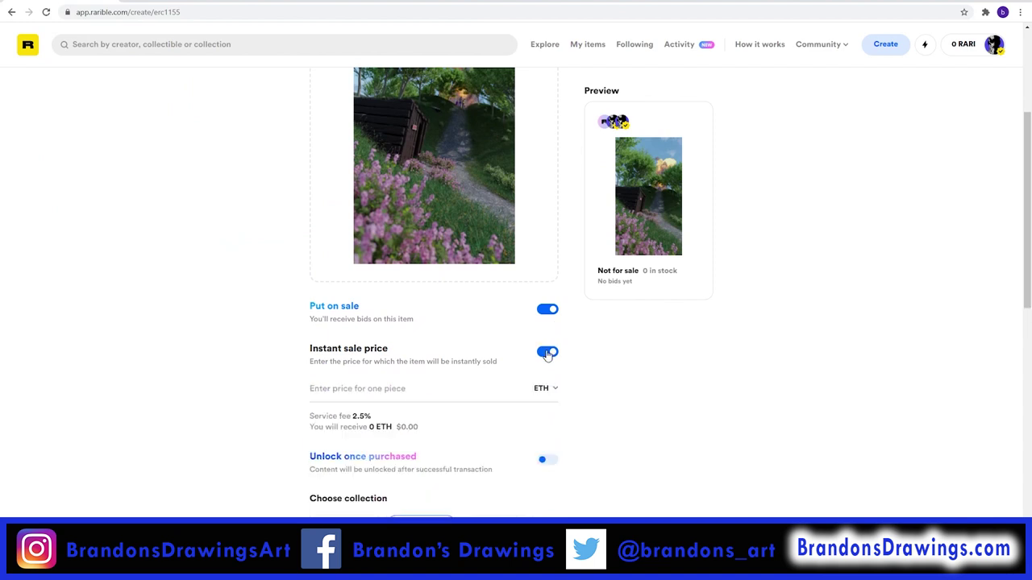
scroll(562, 369, "down", 1)
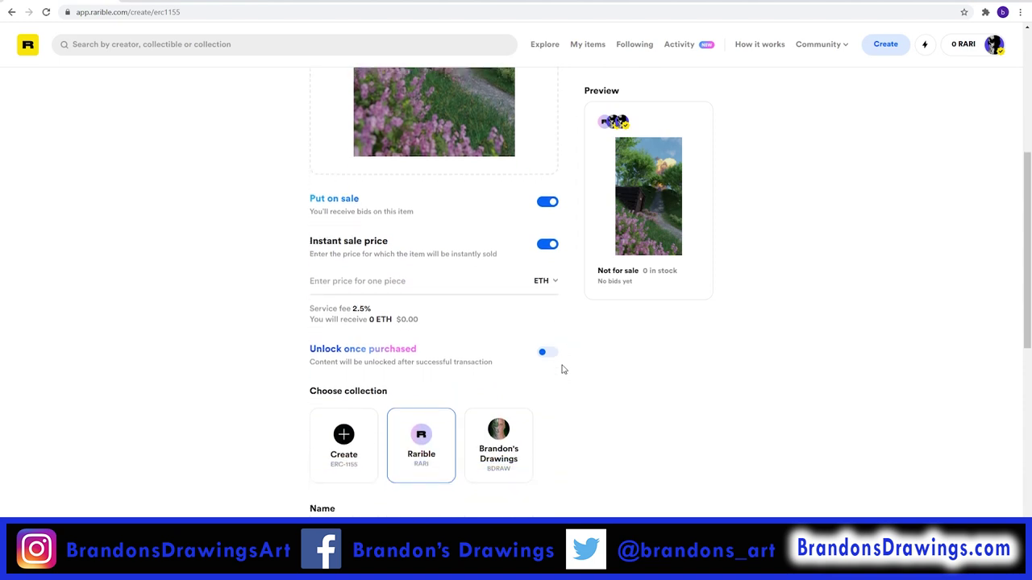
left_click(378, 284)
type(".")
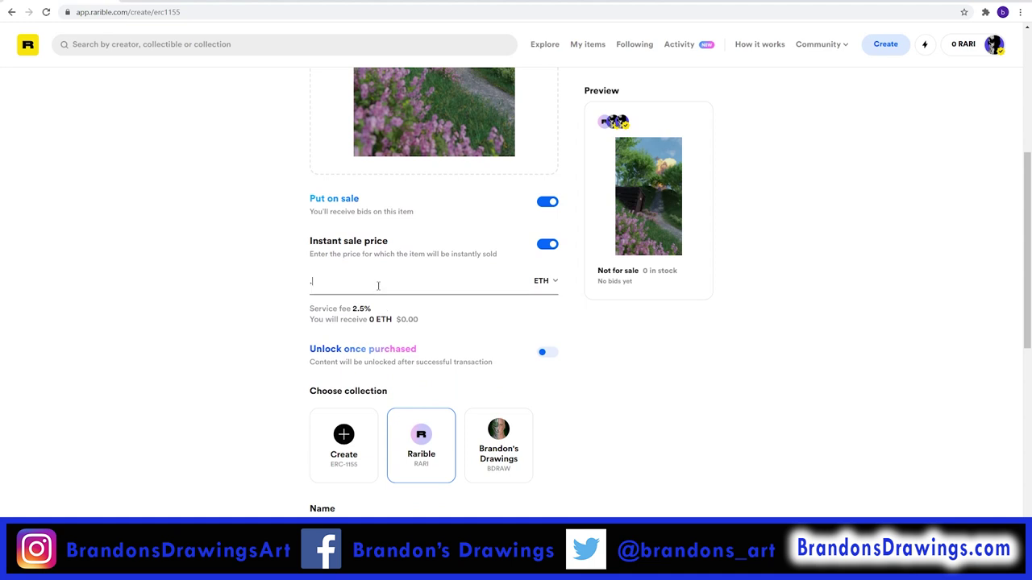
type("04")
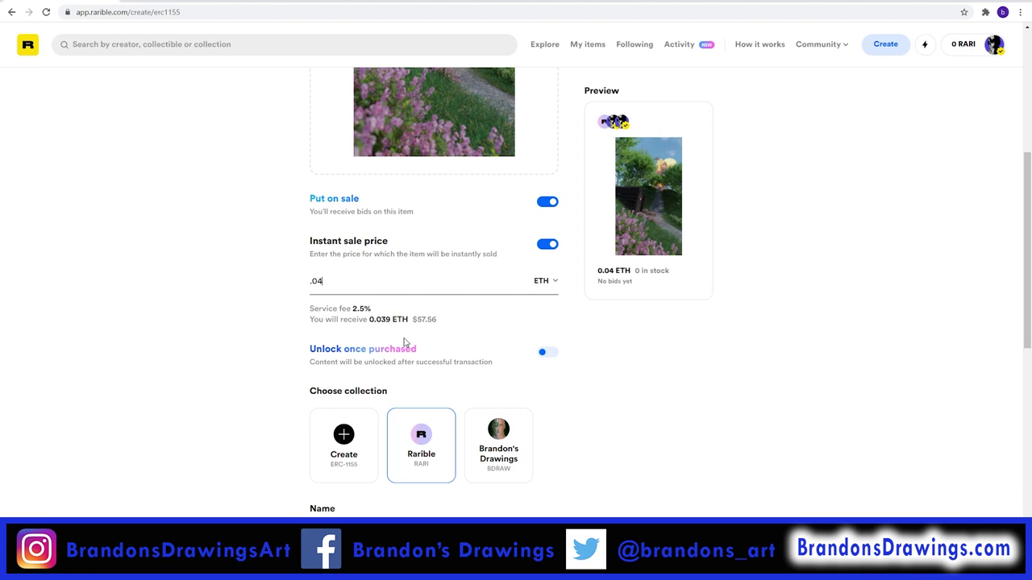
scroll(503, 325, "down", 1)
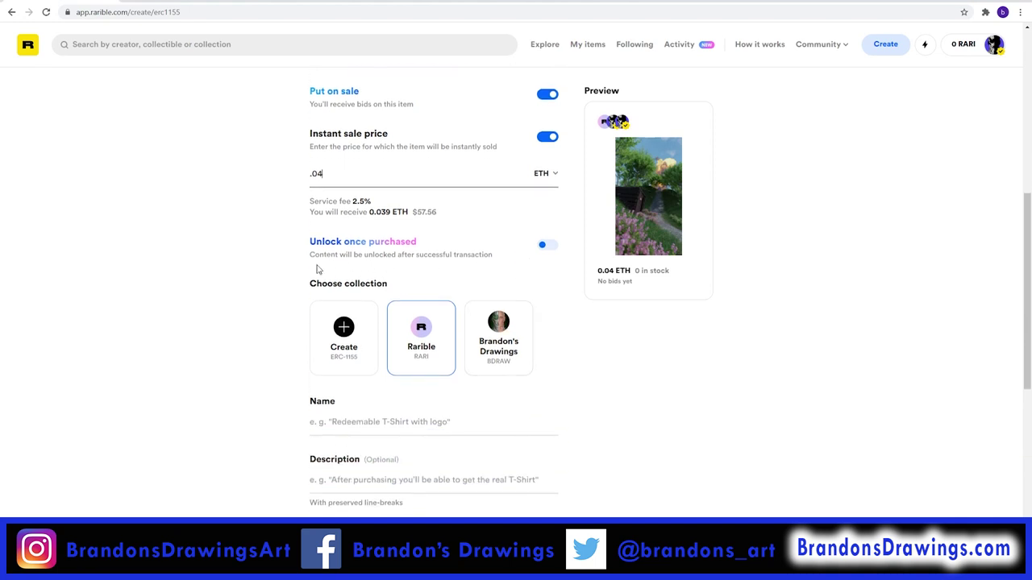
left_click(548, 251)
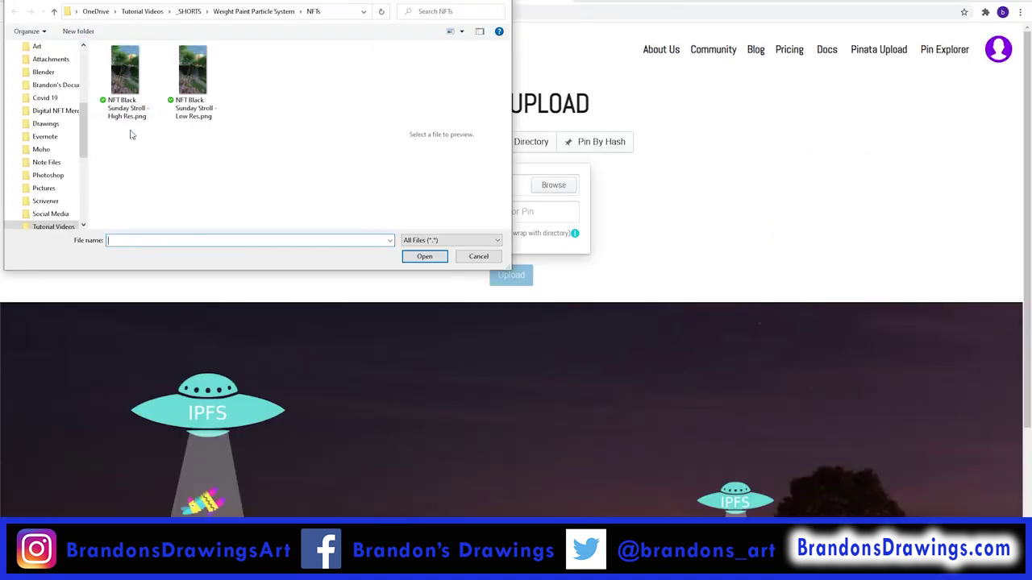
On Pinata, choose NFT Black Sunday Stroll - High Res.png for upload and begin its custom name with "Black"
left_click(129, 112)
double_click(132, 115)
left_click(464, 208)
type("Black")
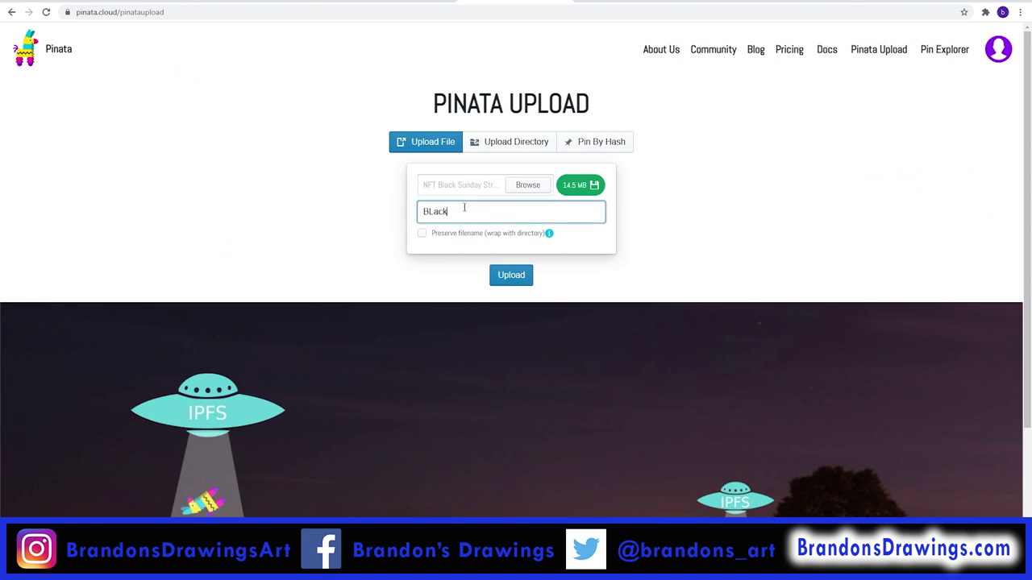
On Rarible, name the collectible "Black Sunday Stroll" and enter the description "It was supposed to be a peaceful afternoon stroll with the family..."
type("lack Sunday St")
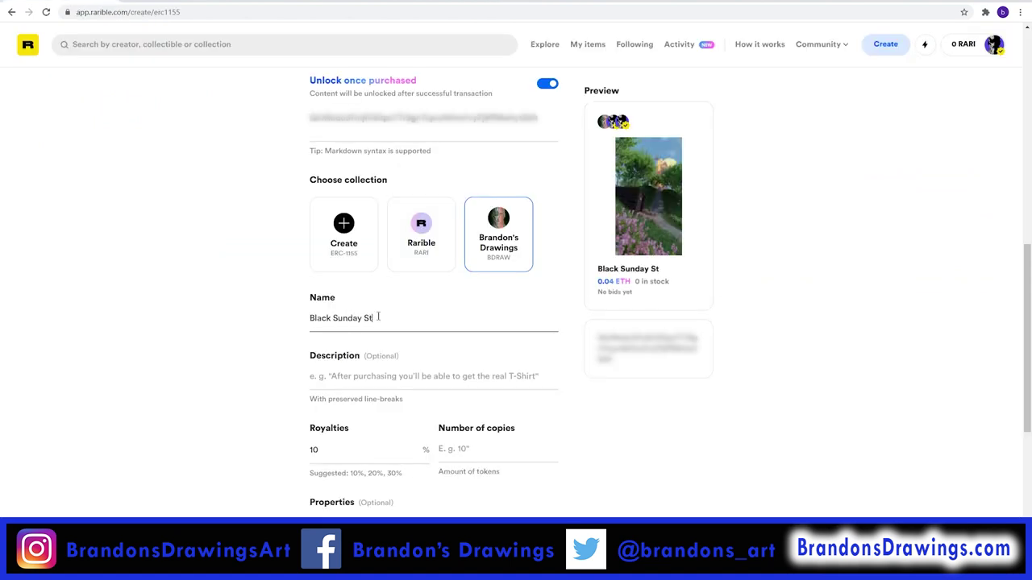
type("roll")
left_click(362, 376)
type("\"It was supposed to be a peaceful af")
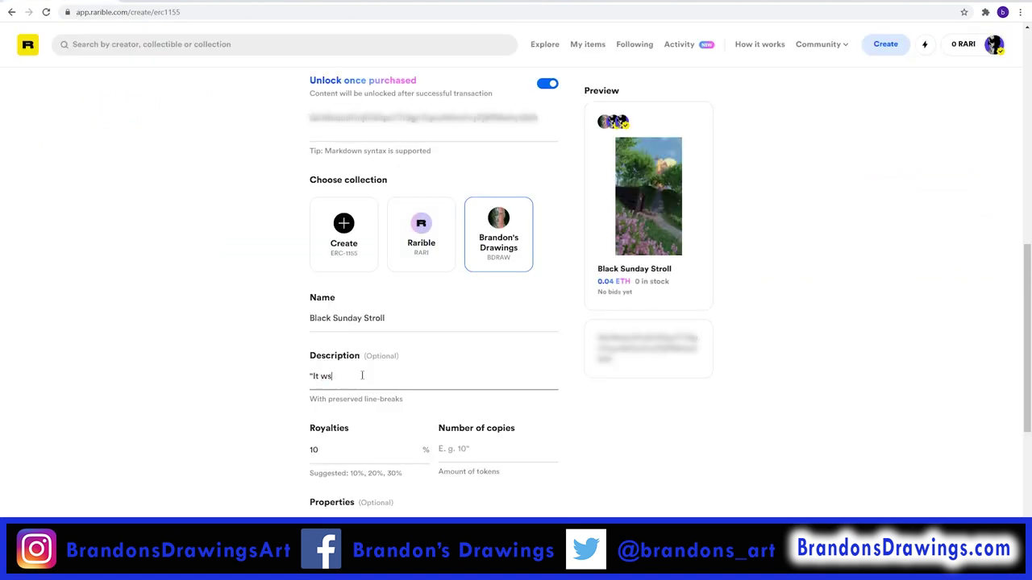
type("ternoon stroll with the family...\"")
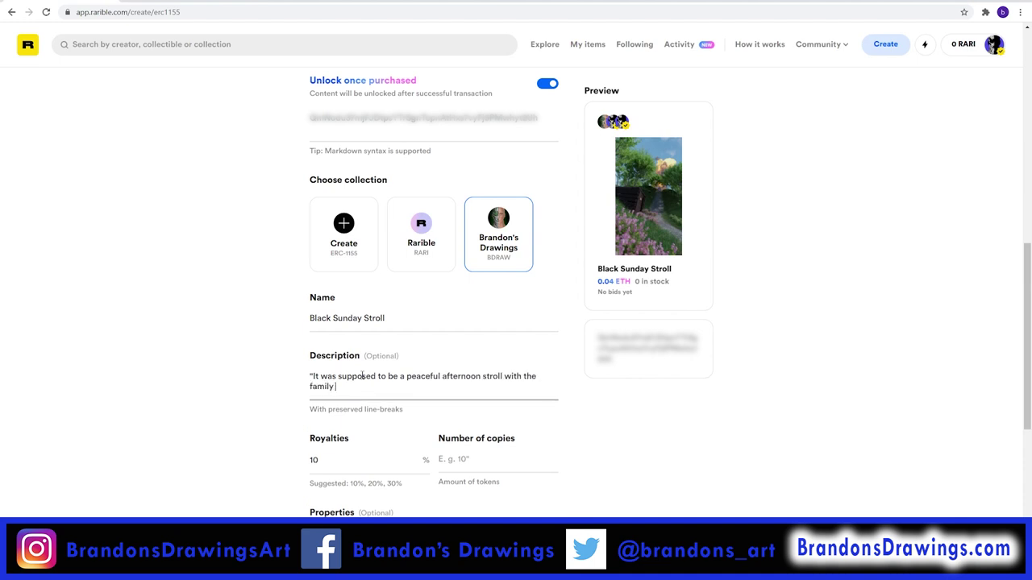
Set the collectible's royalties to 5% and the number of copies to 1
scroll(403, 364, "down", 2)
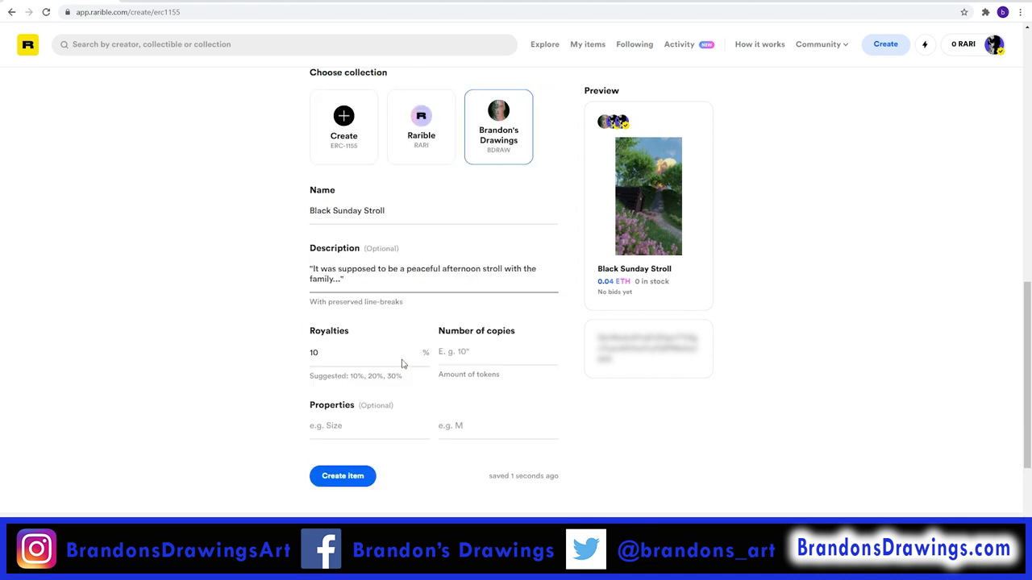
left_click(331, 357)
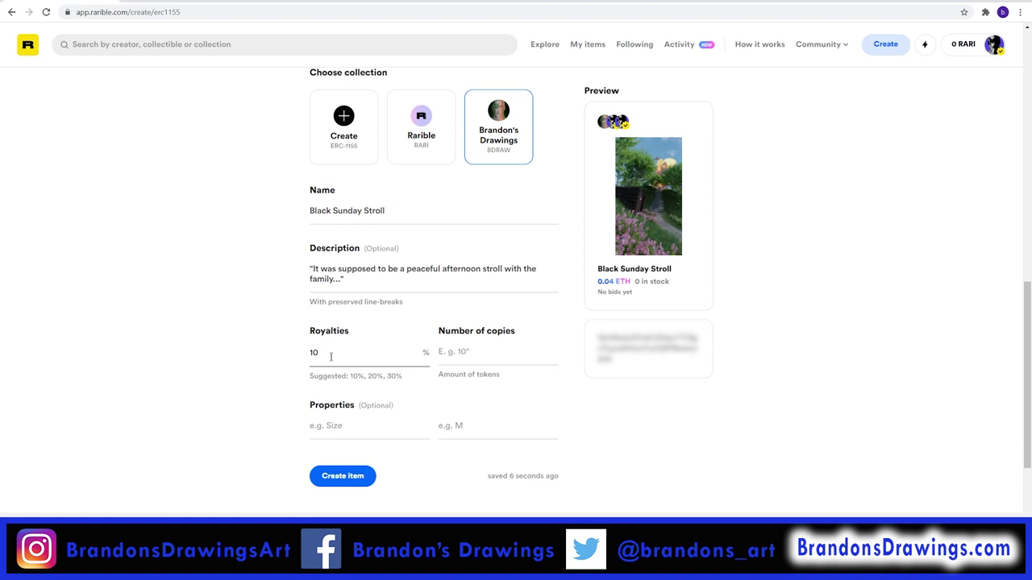
key("BackSpace")
key("BackSpace")
type("5")
left_click(469, 350)
type("1")
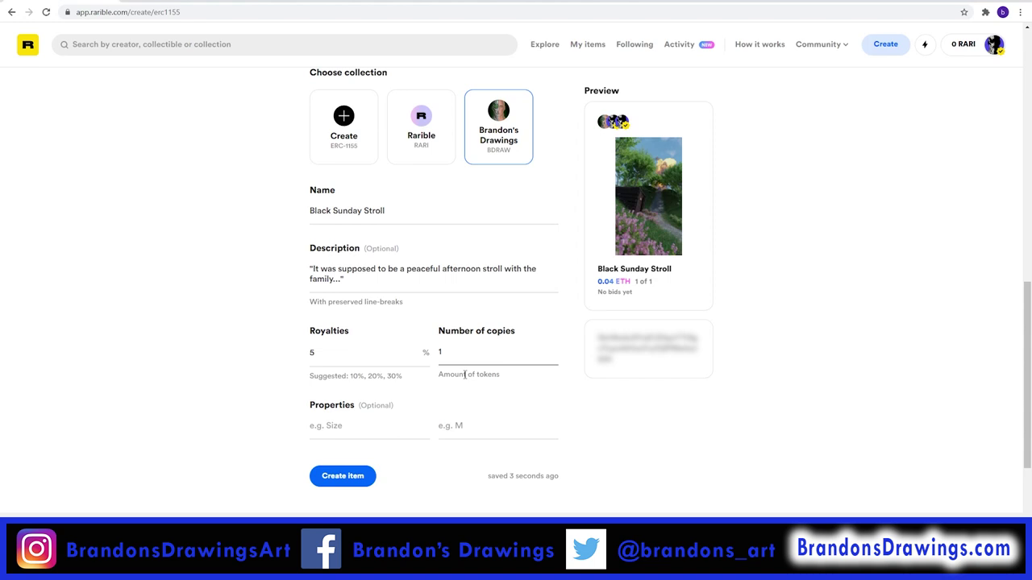
Add an Artist property with the artist's full name and a Year property of 2021
scroll(465, 374, "down", 2)
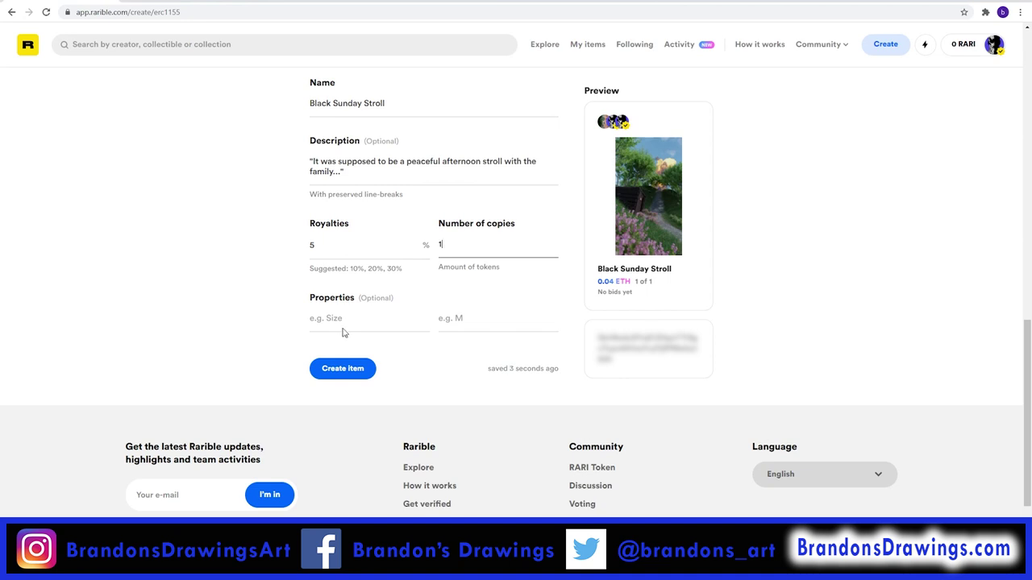
left_click(343, 321)
type("Artist")
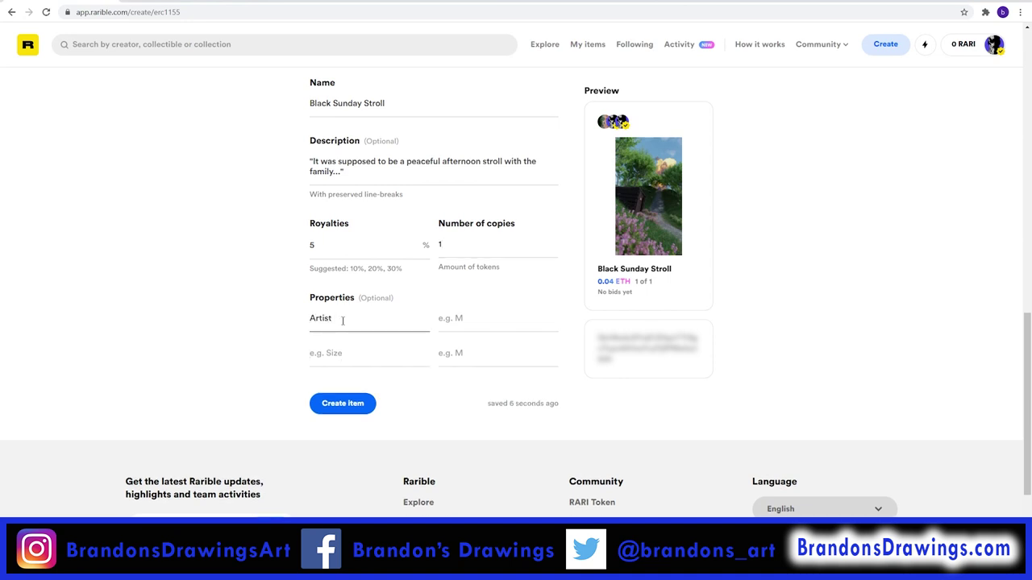
key("Tab")
type("Brandon Stocking")
key("Tab")
type("Year")
key("Tab")
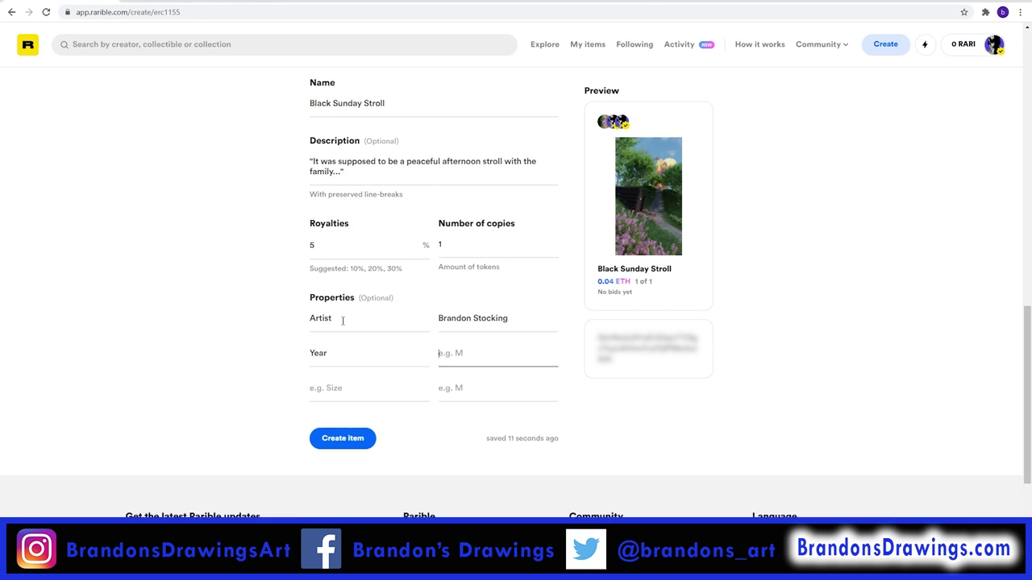
type("2021")
Create the item and mint its token
scroll(342, 321, "down", 2)
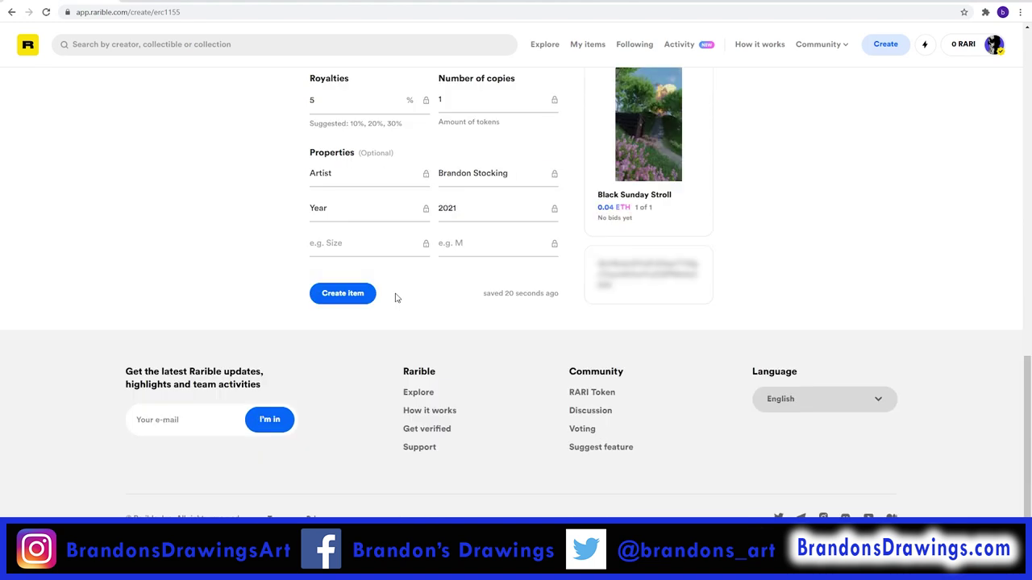
left_click(342, 293)
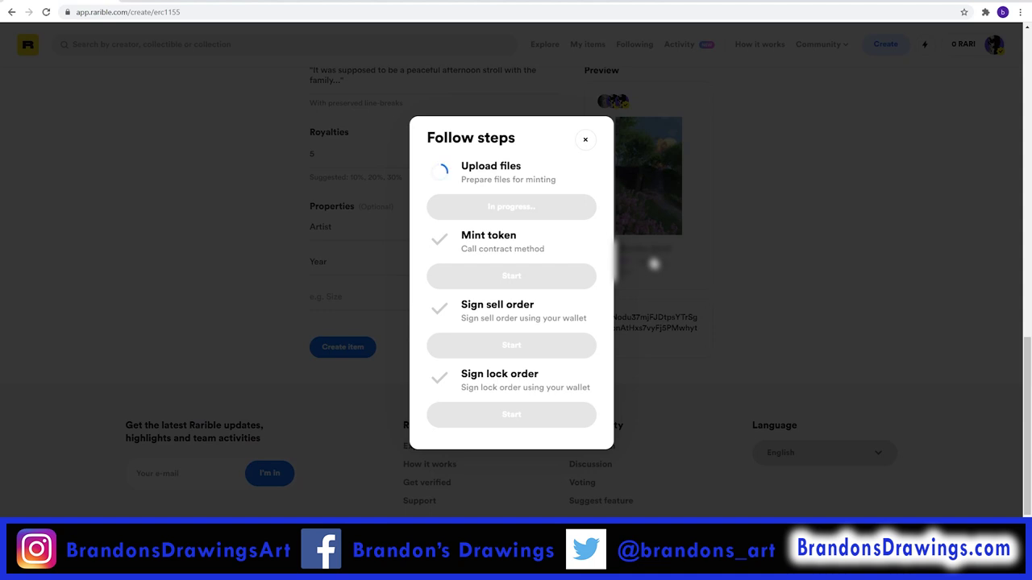
left_click(549, 278)
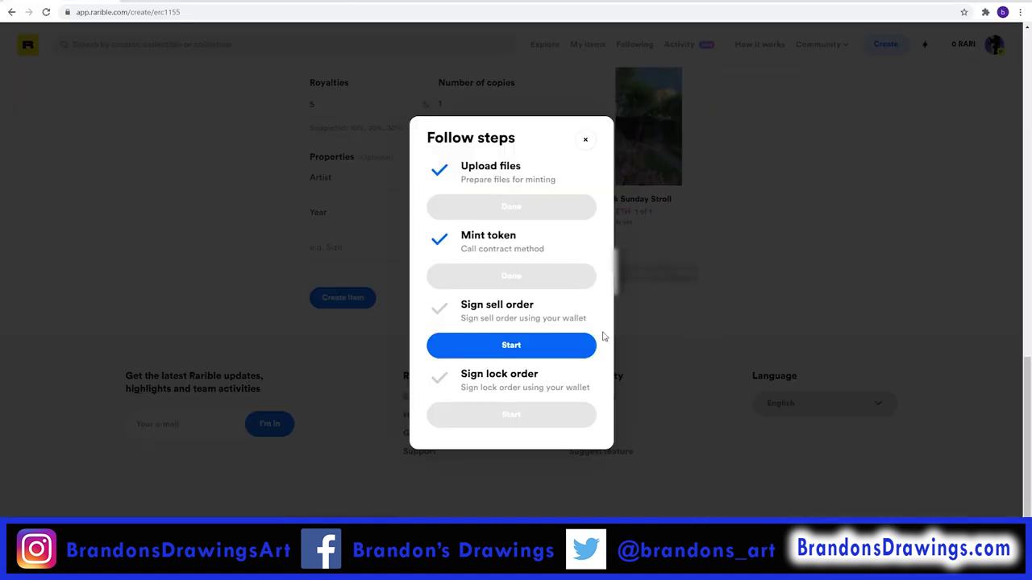
Sign the sell order with the wallet and start signing the lock order
left_click(553, 347)
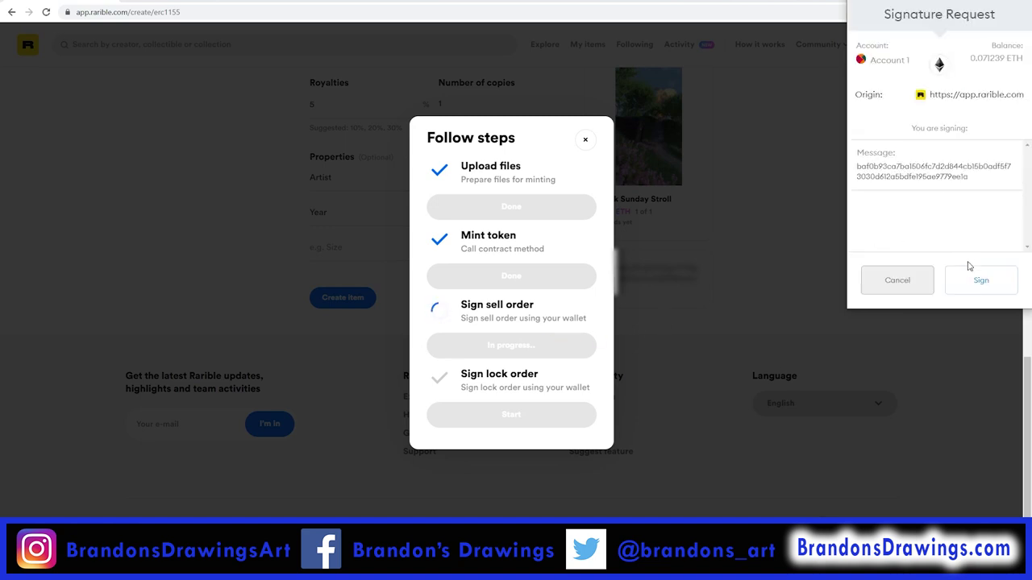
left_click(971, 280)
left_click(522, 416)
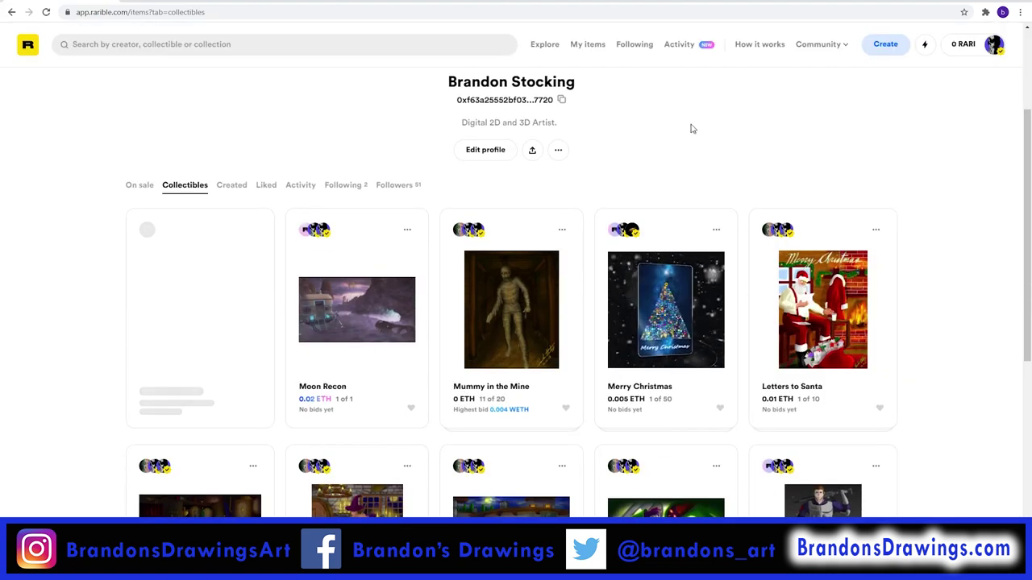
Show the available actions for the Black Sunday Stroll collectible on the profile
scroll(245, 178, "up", 1)
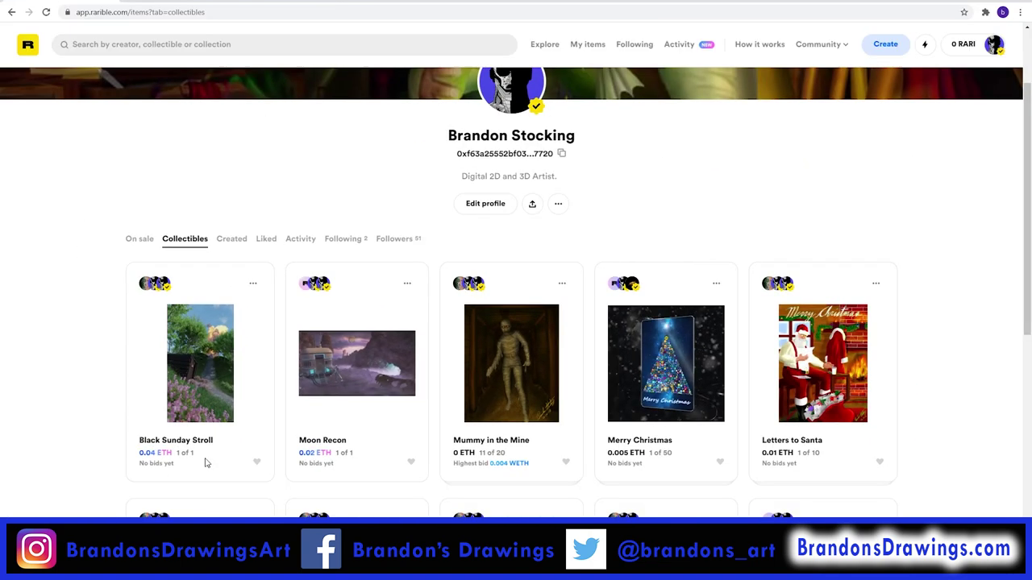
left_click(253, 287)
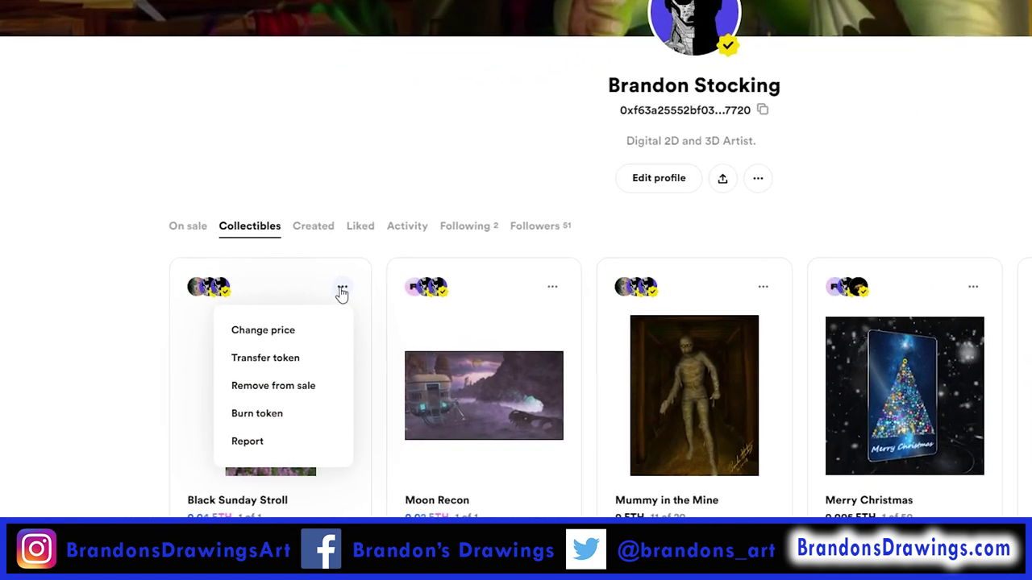